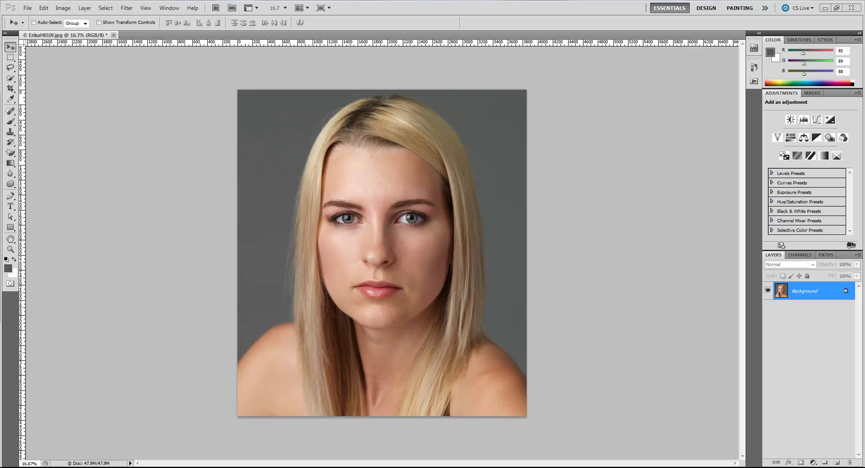
Duplicate the Background layer of the portrait onto a new layer.
left_click(833, 295)
left_click_drag(810, 293, 809, 293)
key("ctrl+j")
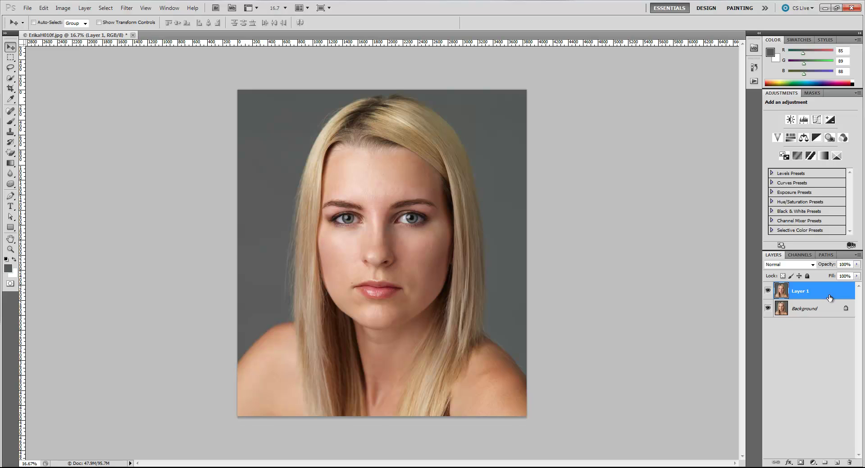
Try to erase the gray backdrop on Layer 1 with the Magic Eraser Tool.
left_click(11, 153)
right_click(11, 153)
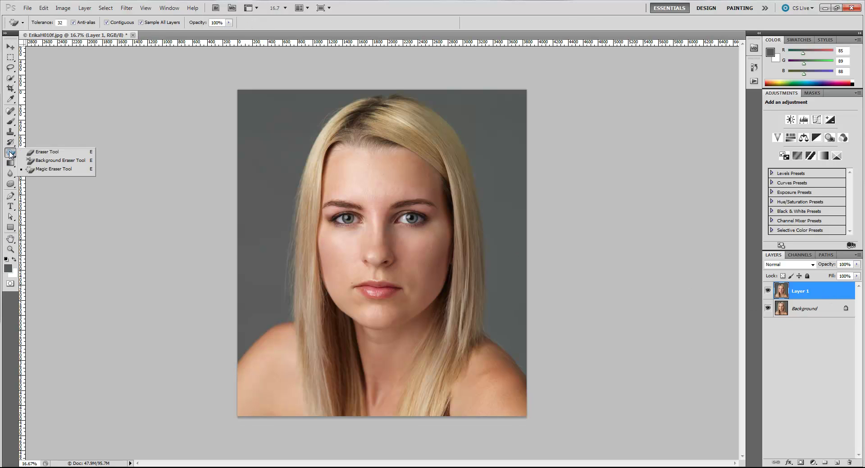
left_click(57, 173)
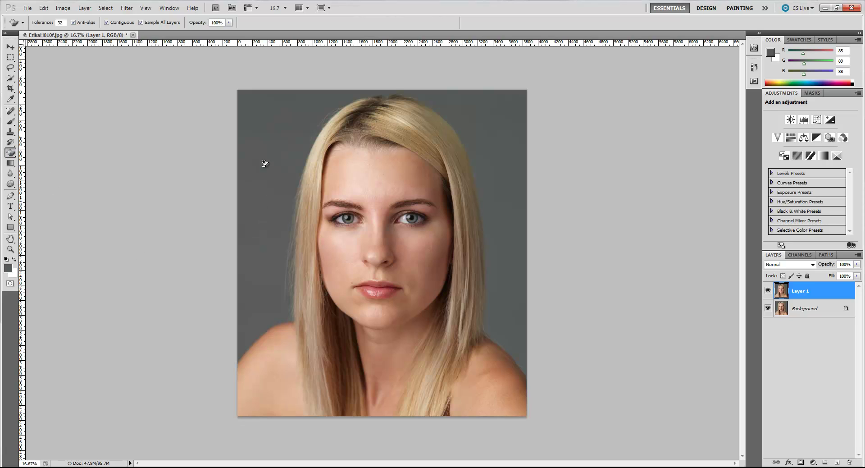
left_click(263, 134)
Hide the Background layer and undo the Magic Eraser removal on Layer 1.
left_click(767, 308)
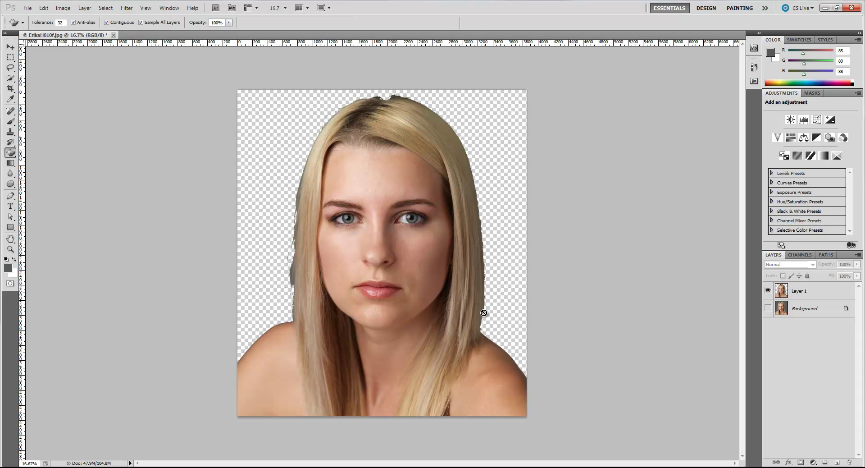
left_click(804, 291)
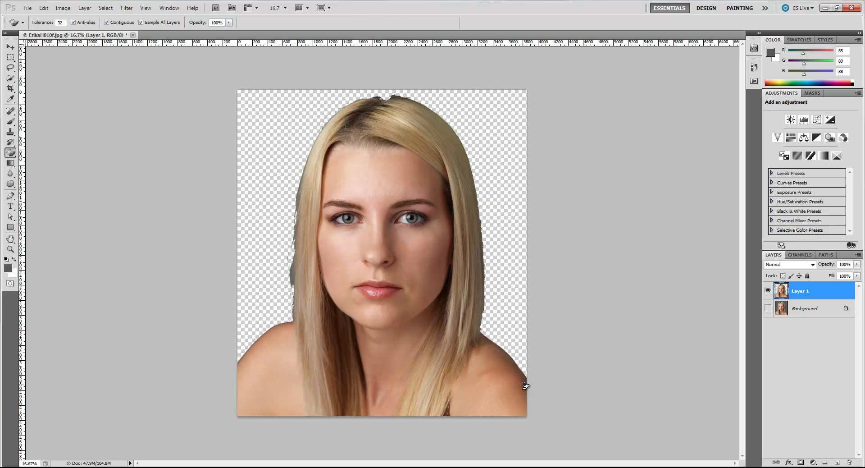
key("ctrl+z")
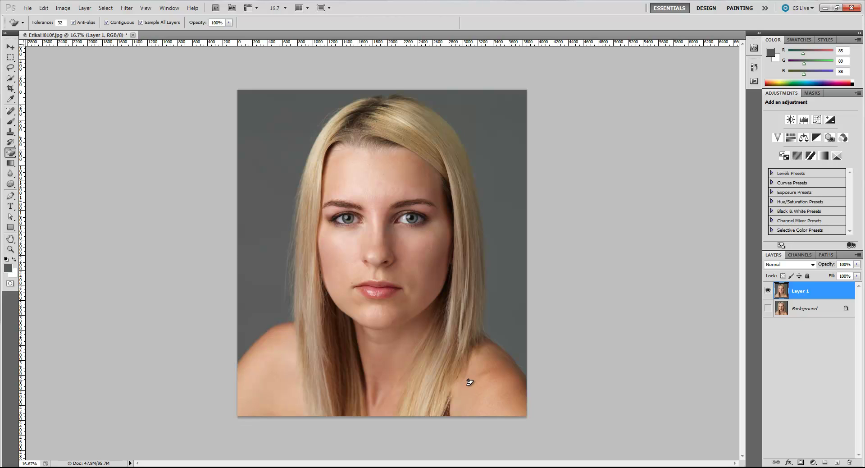
Select the woman on Layer 1 broadly with the Quick Selection Tool, taking in the surrounding backdrop.
left_click(9, 81)
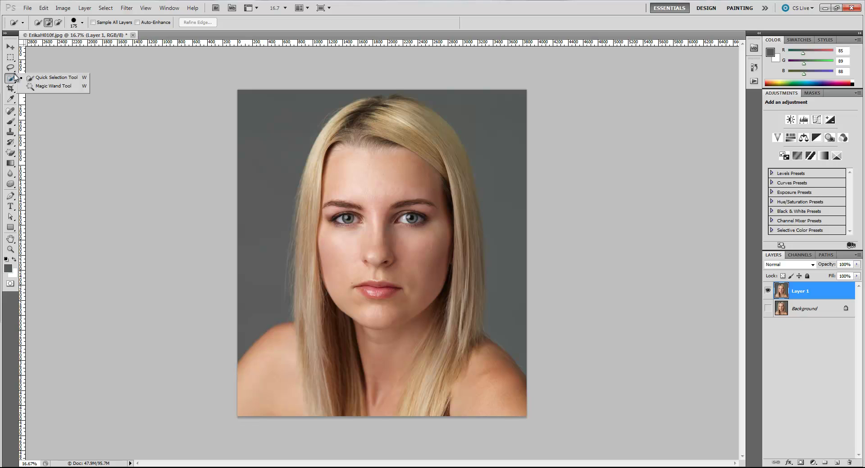
left_click(66, 81)
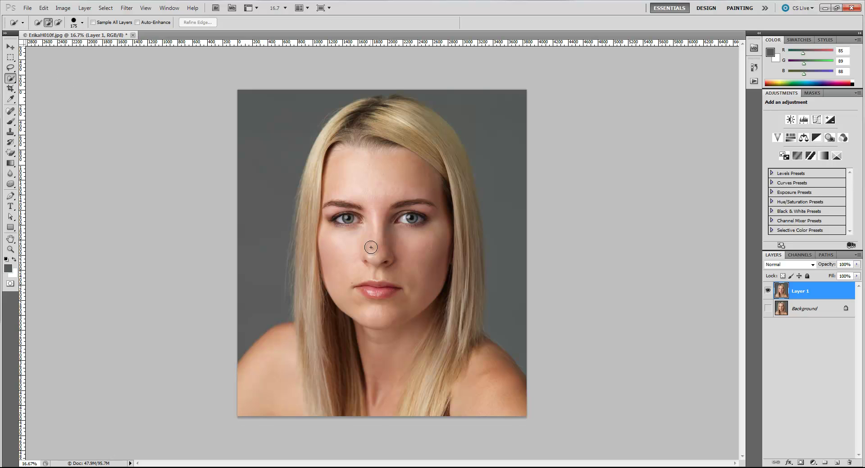
mouse_move(444, 167)
left_mouse_down()
mouse_move(435, 140)
mouse_move(397, 112)
mouse_move(367, 108)
mouse_move(342, 121)
mouse_move(317, 175)
mouse_move(336, 216)
mouse_move(311, 252)
mouse_move(306, 335)
mouse_move(281, 356)
mouse_move(343, 392)
mouse_move(483, 406)
mouse_move(500, 360)
mouse_move(478, 351)
mouse_move(464, 324)
mouse_move(442, 202)
mouse_move(418, 154)
mouse_move(404, 167)
left_mouse_up()
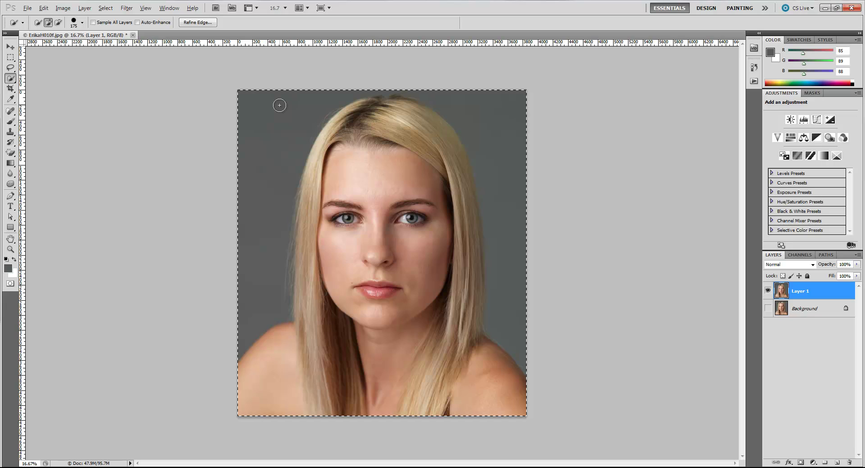
Subtract the gray backdrop on both sides and above the woman's head from the selection.
key("alt")
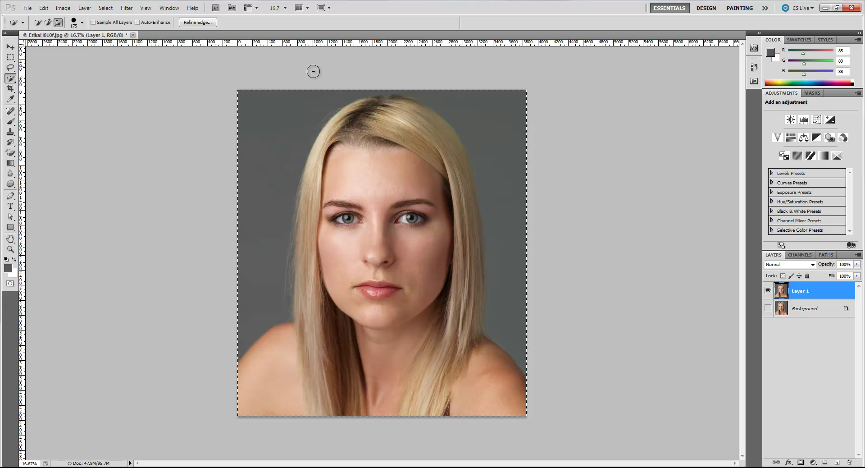
mouse_move(313, 72)
left_mouse_down()
mouse_move(246, 98)
mouse_move(221, 130)
left_mouse_up()
mouse_move(278, 64)
left_mouse_down()
mouse_move(250, 97)
mouse_move(217, 183)
mouse_move(292, 74)
mouse_move(243, 131)
mouse_move(244, 158)
mouse_move(287, 92)
mouse_move(261, 134)
mouse_move(228, 237)
mouse_move(228, 288)
mouse_move(246, 200)
mouse_move(260, 310)
left_mouse_up()
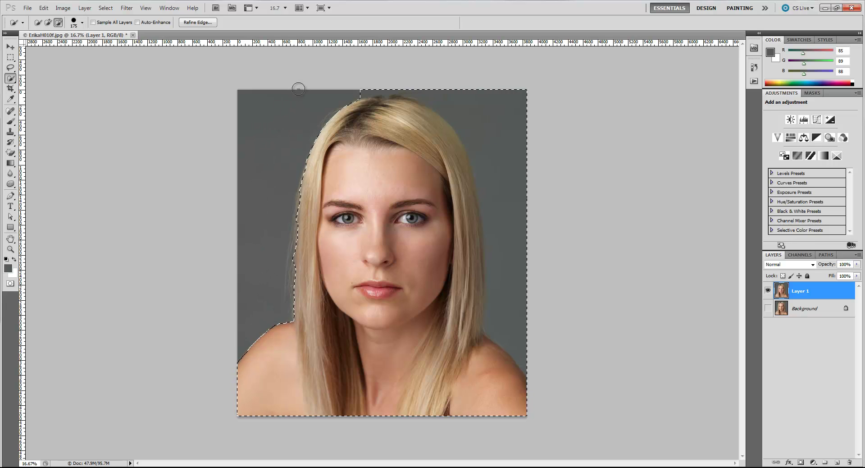
mouse_move(347, 81)
left_mouse_down()
mouse_move(491, 97)
mouse_move(518, 145)
mouse_move(533, 209)
mouse_move(526, 251)
mouse_move(500, 311)
mouse_move(477, 318)
mouse_move(450, 153)
left_mouse_up()
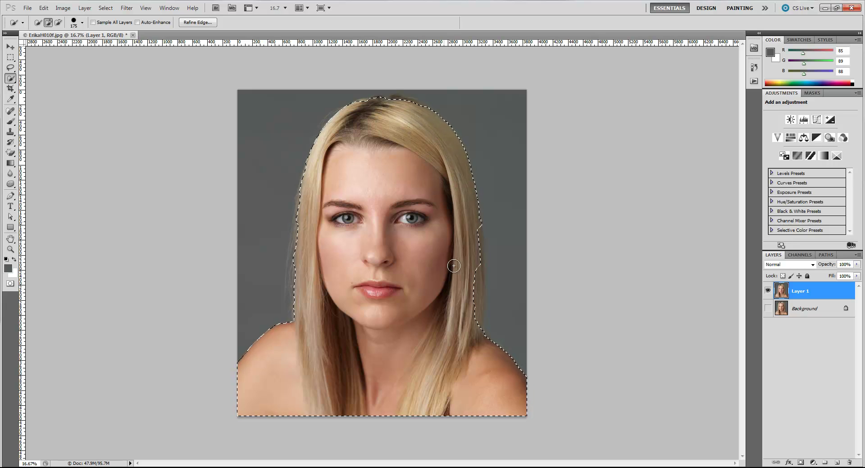
Add the missed hair along the right side and at the crown of the head back to the selection.
mouse_move(454, 266)
left_mouse_down()
mouse_move(465, 325)
mouse_move(469, 301)
left_mouse_up()
left_click_drag(473, 242, 473, 276)
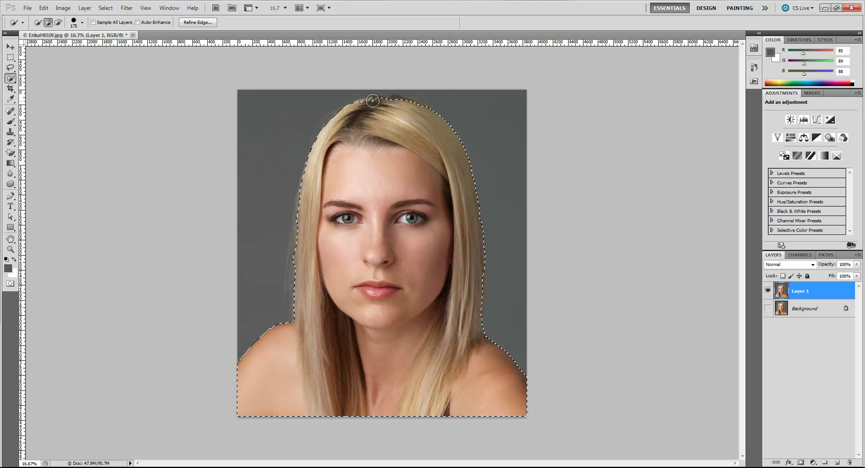
left_click_drag(372, 100, 413, 109)
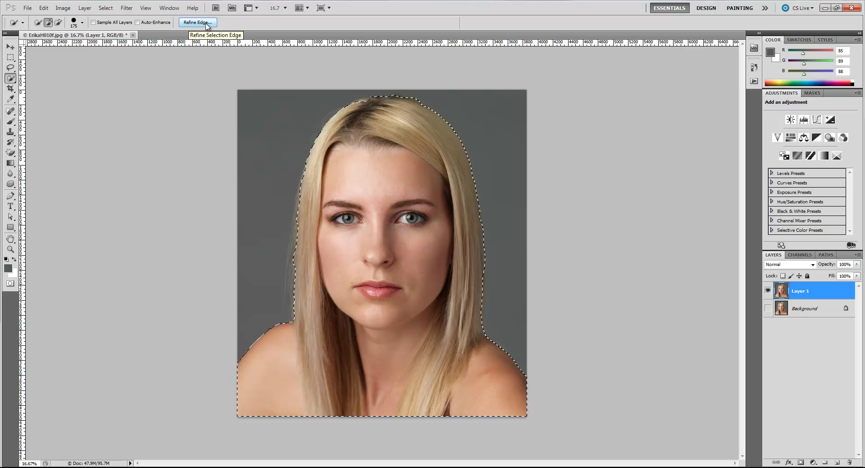
Start refining the selection's edge with Smart Radius enabled and a radius of 250 px.
left_click(113, 11)
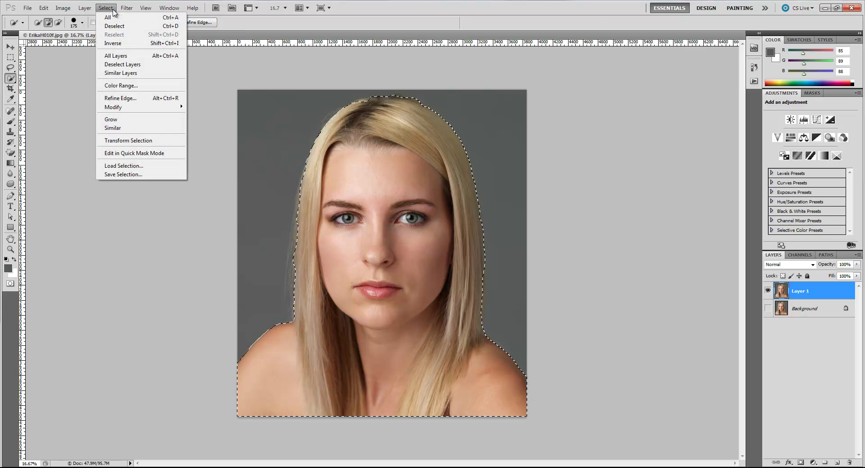
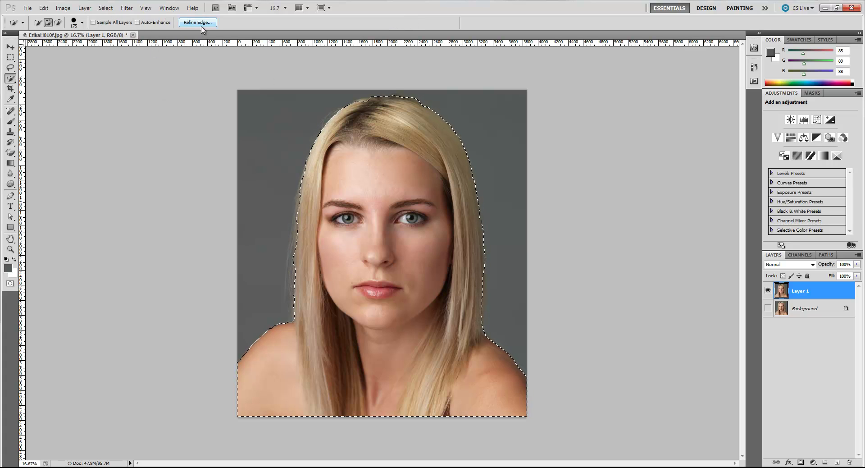
left_click(198, 22)
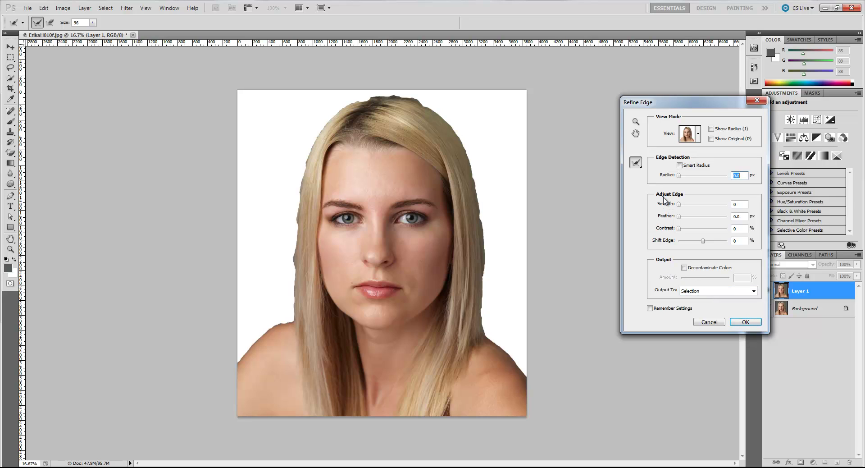
left_click(680, 167)
left_click_drag(681, 177, 731, 181)
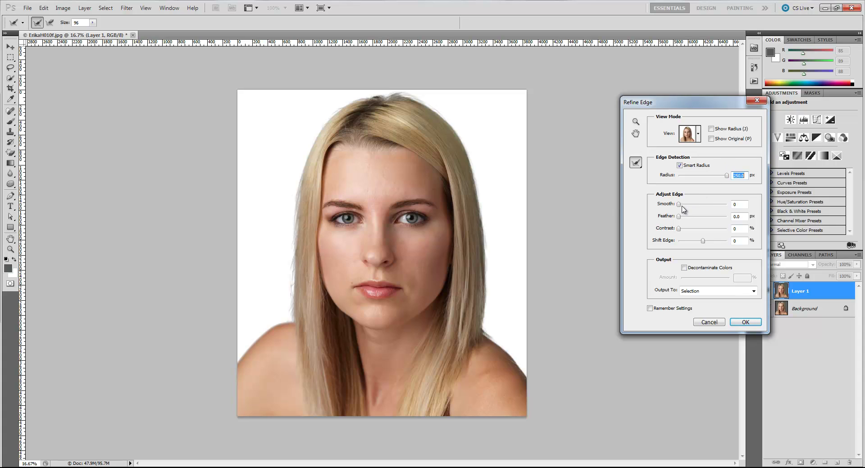
Set the edge's Smooth value to 28 and Feather to 3.7 px.
left_click_drag(679, 207, 816, 224)
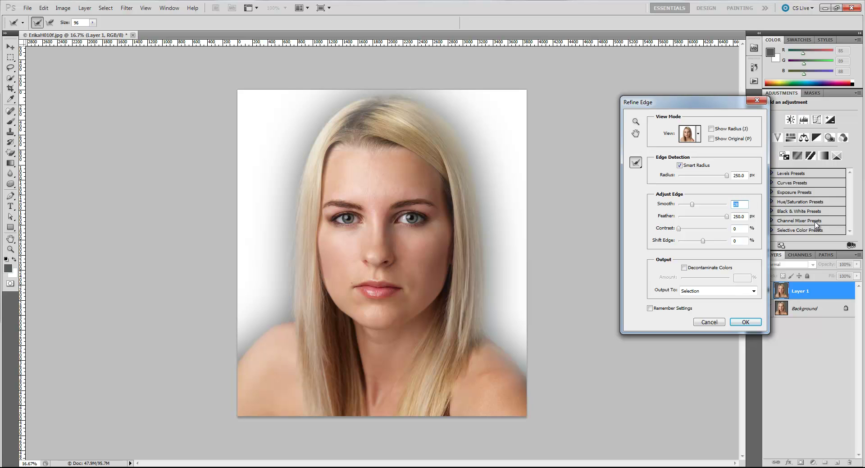
left_click_drag(816, 224, 685, 226)
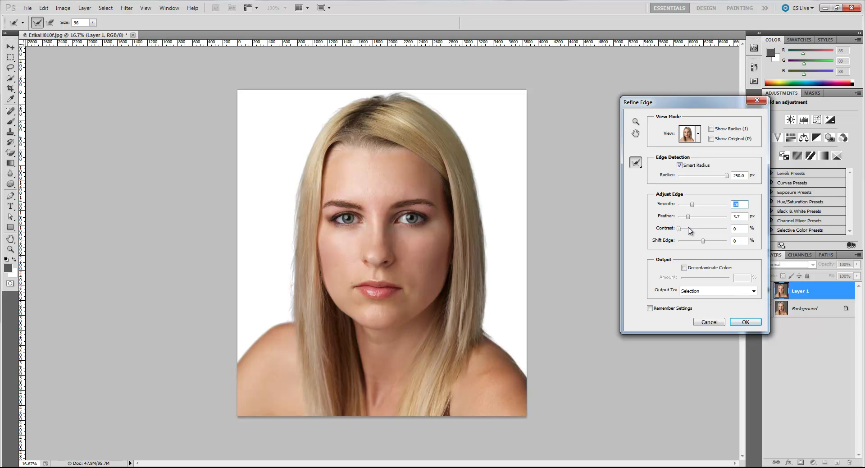
key("Tab")
Enable Decontaminate Colors at 100% and output the refined selection to a new layer.
left_click(684, 267)
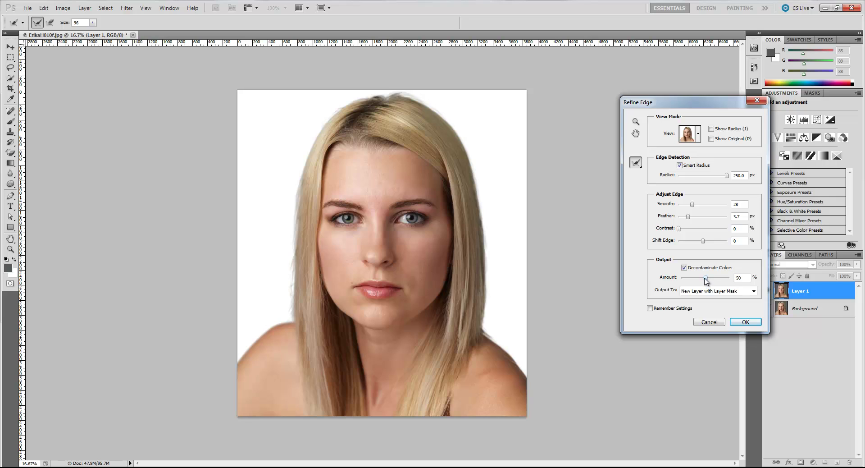
left_click_drag(705, 277, 748, 277)
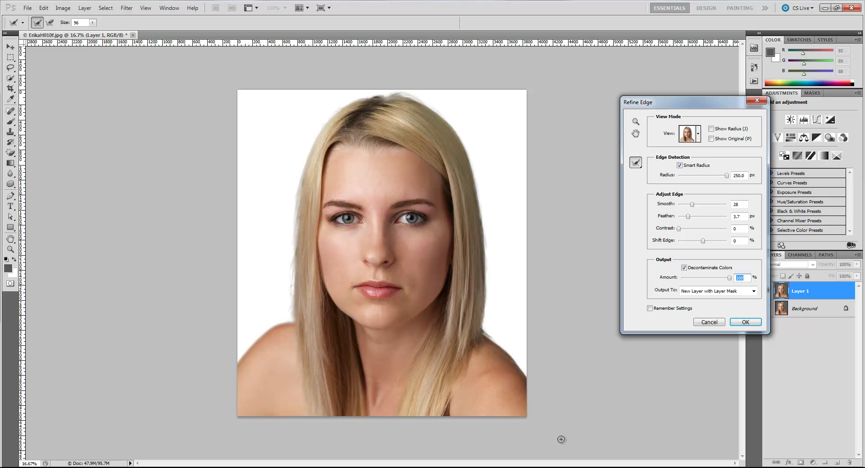
left_click(707, 292)
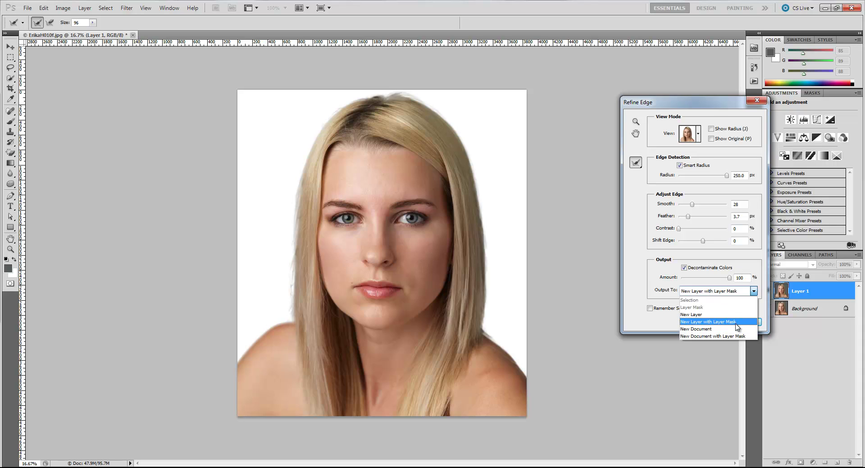
left_click(711, 317)
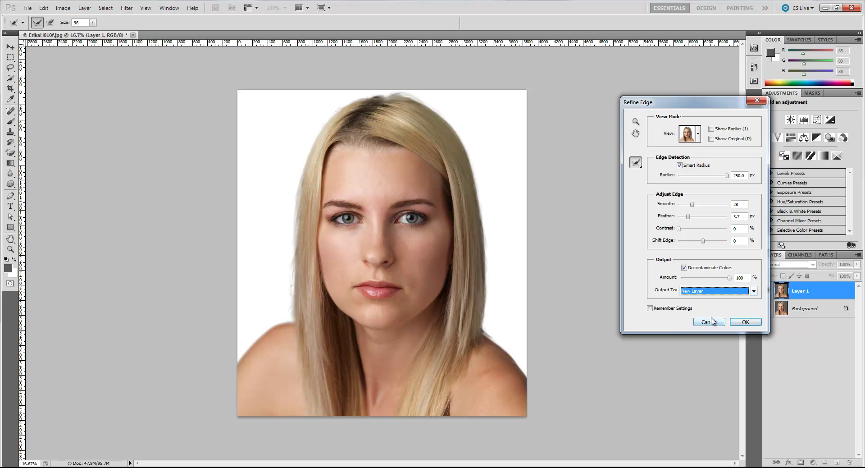
left_click(745, 321)
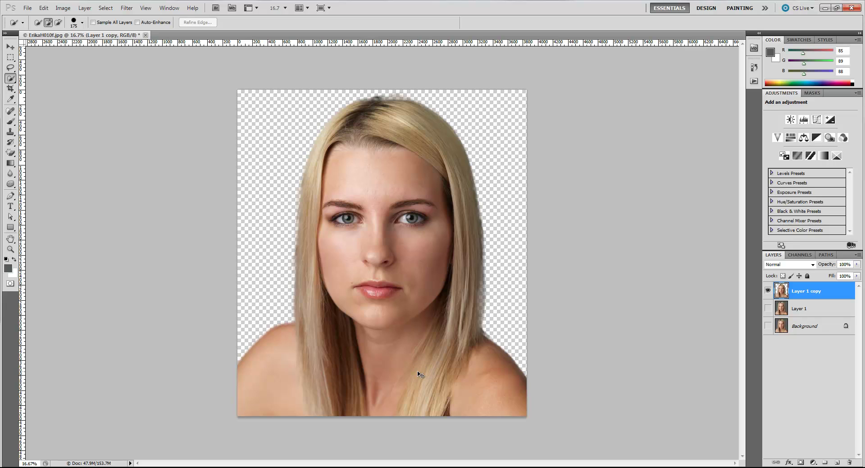
Undo the output of the refined cutout to a new layer and show Layer 1 again.
key("ctrl+alt+z")
key("ctrl+alt+z")
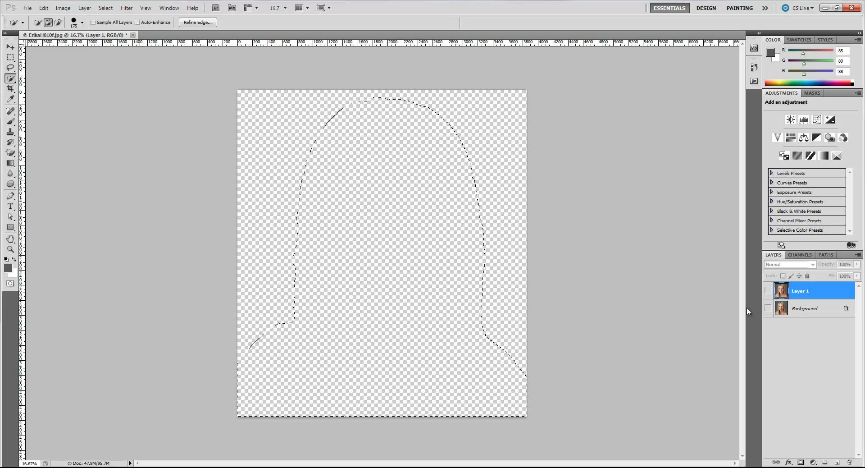
left_click(767, 290)
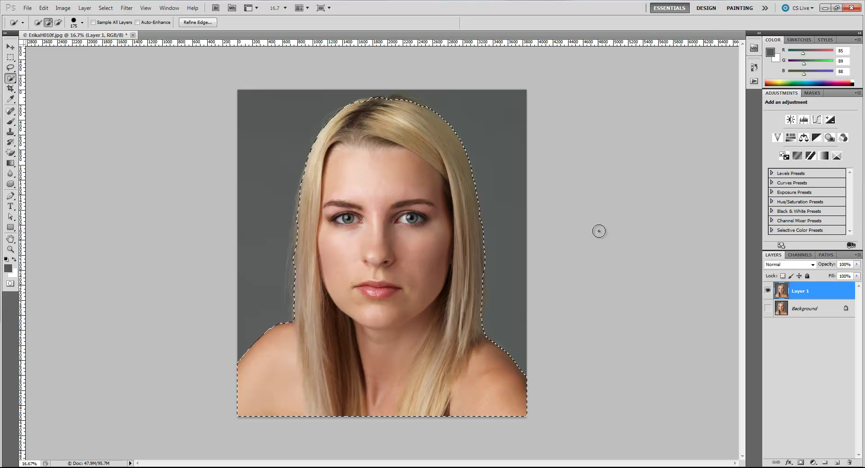
Open Refine Edge for the restored selection, enabling Smart Radius with a radius of 250 px.
left_click(196, 23)
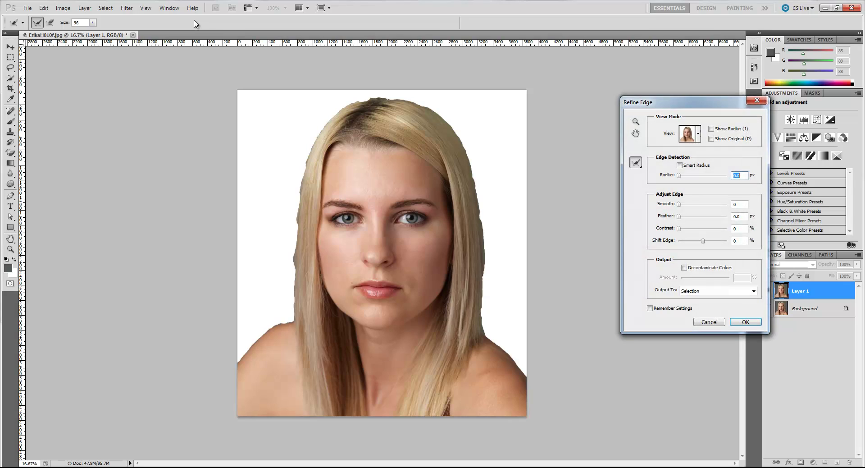
left_click(679, 165)
left_click_drag(679, 176, 739, 180)
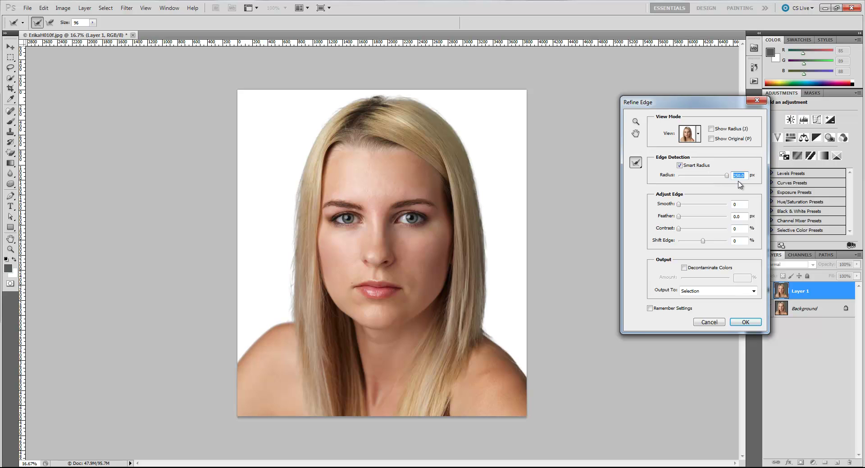
Set Smooth to 18, Feather to 2.3 px and Decontaminate Colors to 50%, and output to a new layer with a layer mask.
mouse_move(679, 216)
left_mouse_down()
mouse_move(685, 219)
mouse_move(681, 204)
mouse_move(688, 207)
left_mouse_up()
left_click(684, 267)
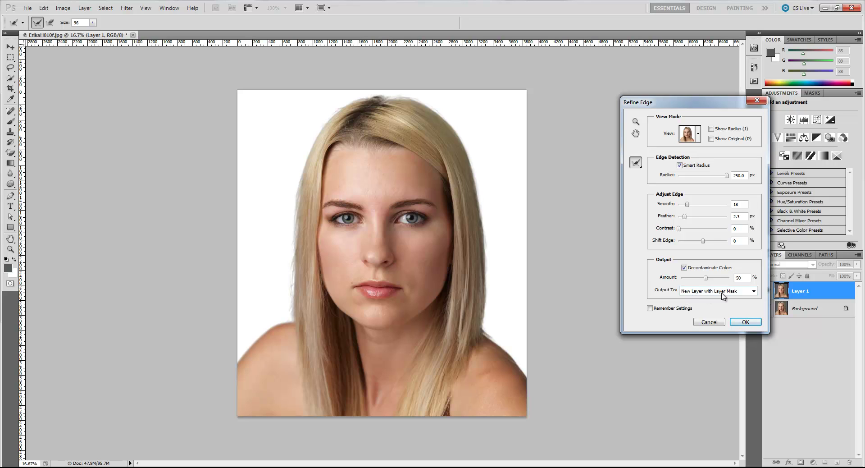
left_click(747, 323)
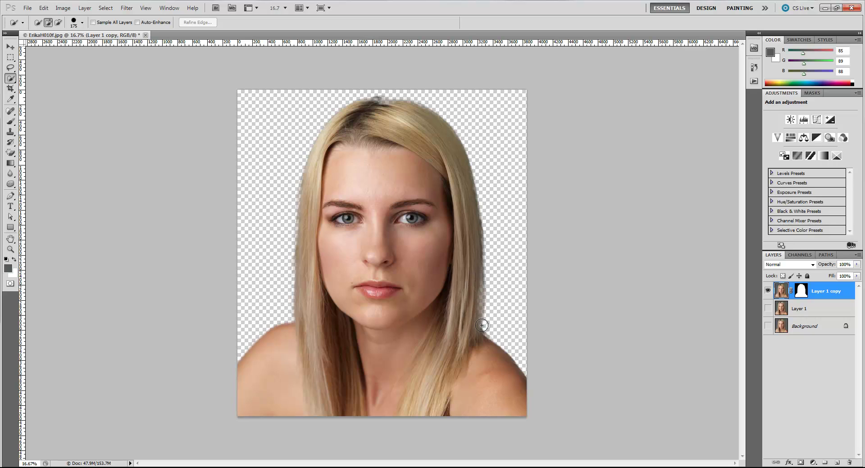
Target the layer mask of Layer 1 copy and choose a soft round 500 px brush with 0% hardness.
left_click(801, 291)
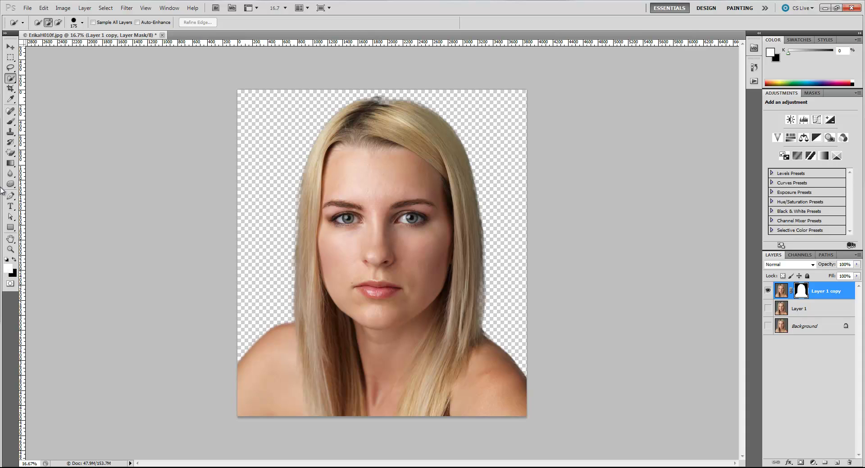
left_click(12, 122)
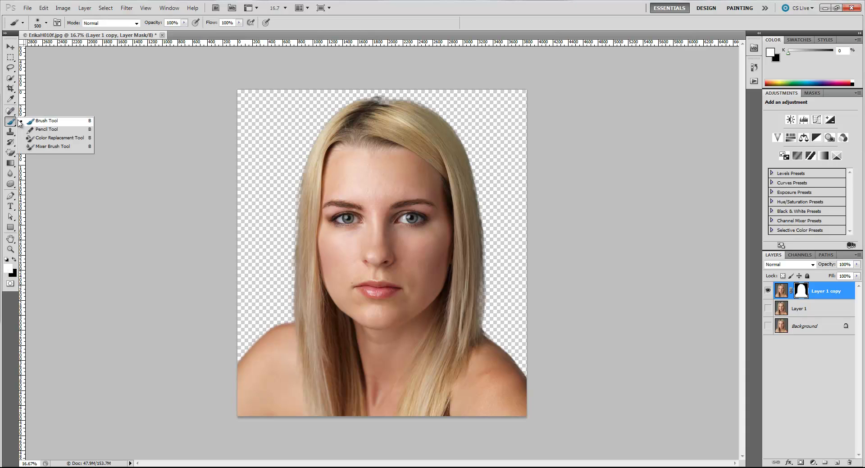
left_click(47, 22)
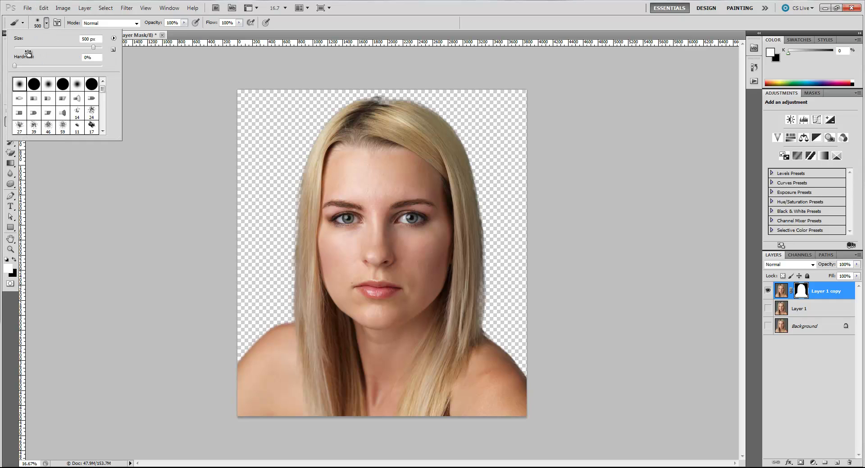
double_click(20, 90)
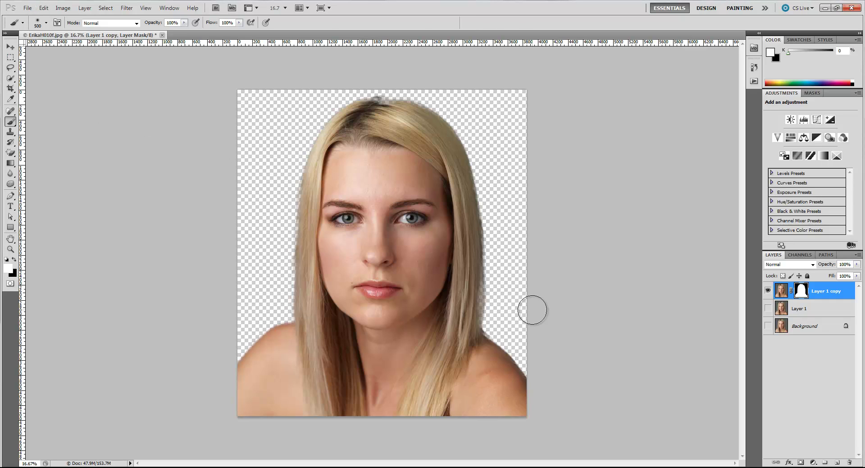
Reduce the soft brush to 175 px for retouching the layer mask around the hair.
key("bracketleft")
key("bracketleft")
key("bracketleft")
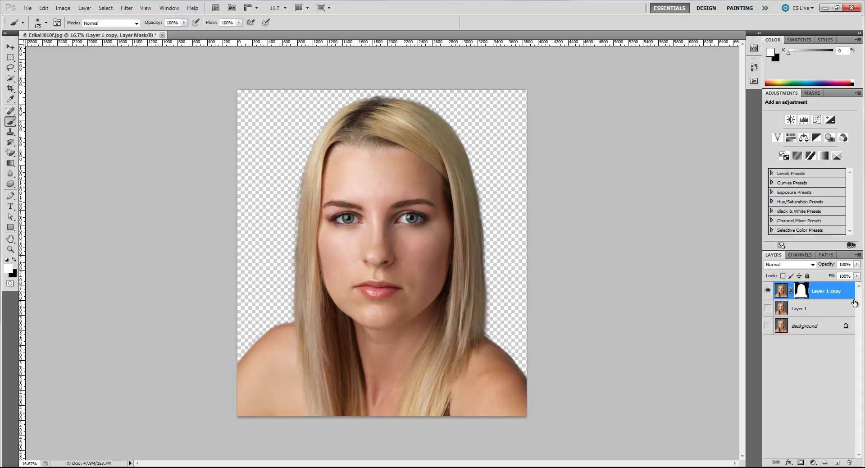
Add a new empty layer above Layer 1 copy and merge the two layers to apply the mask.
left_click(837, 462)
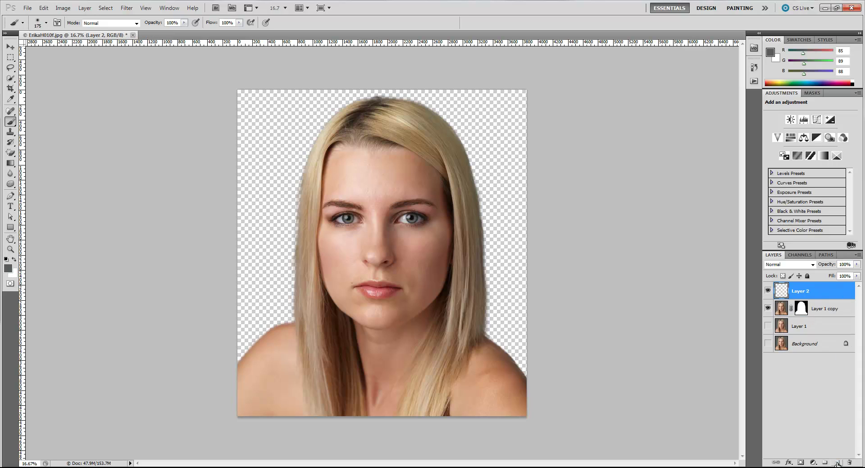
left_click(849, 309, "shift")
right_click(834, 310)
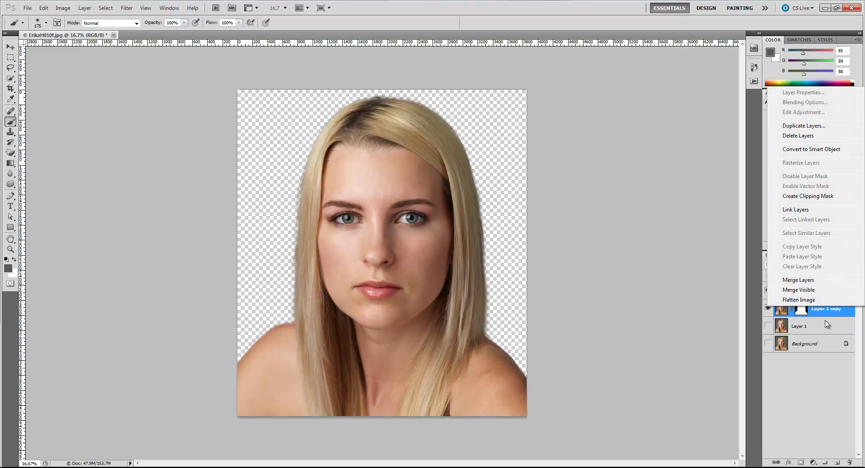
left_click(801, 288)
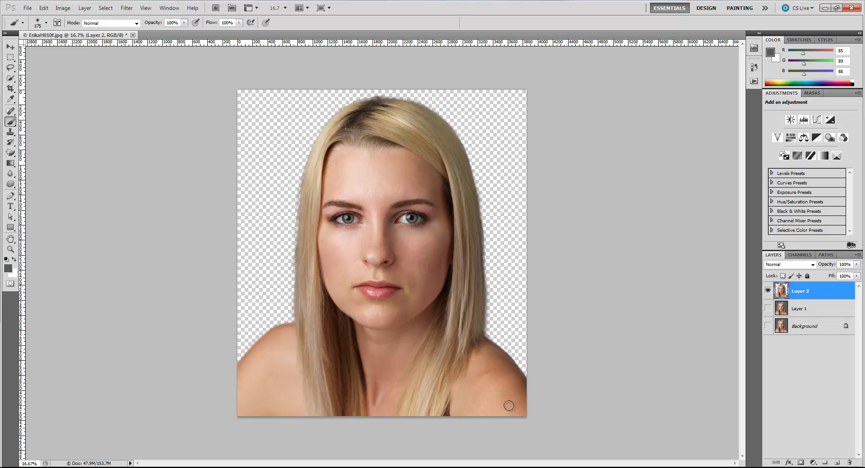
Select the entire canvas with the Rectangular Marquee and copy the cutout from the merged layer.
left_click(10, 57)
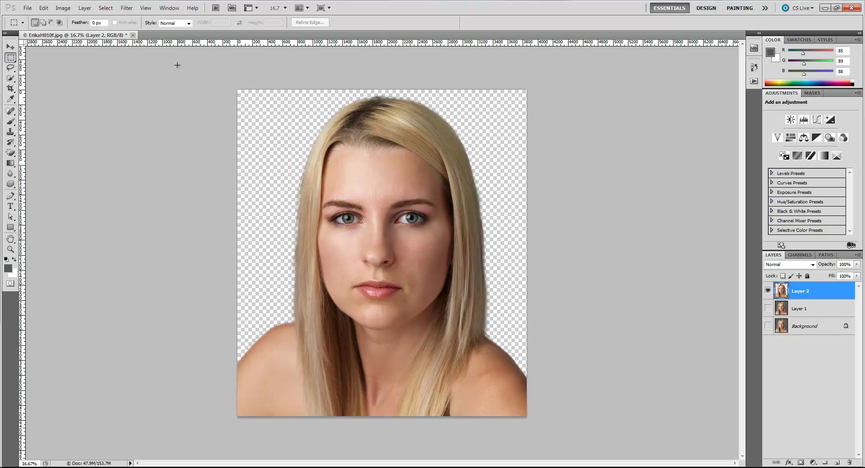
left_click_drag(551, 349, 580, 434)
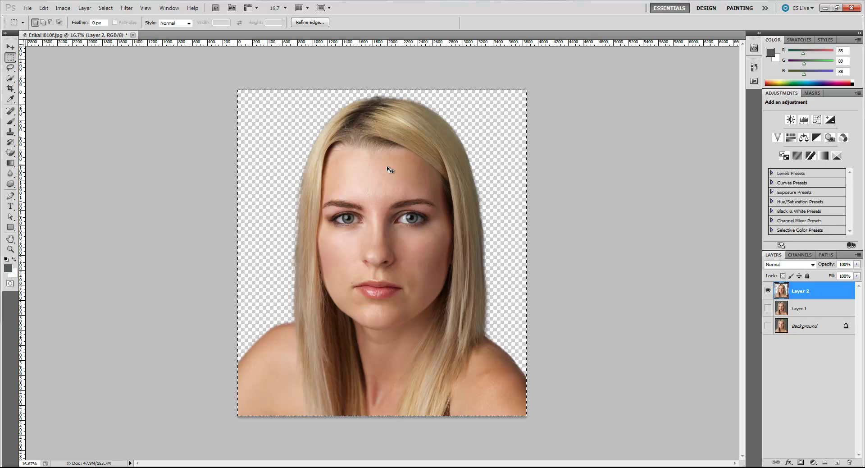
left_click(43, 7)
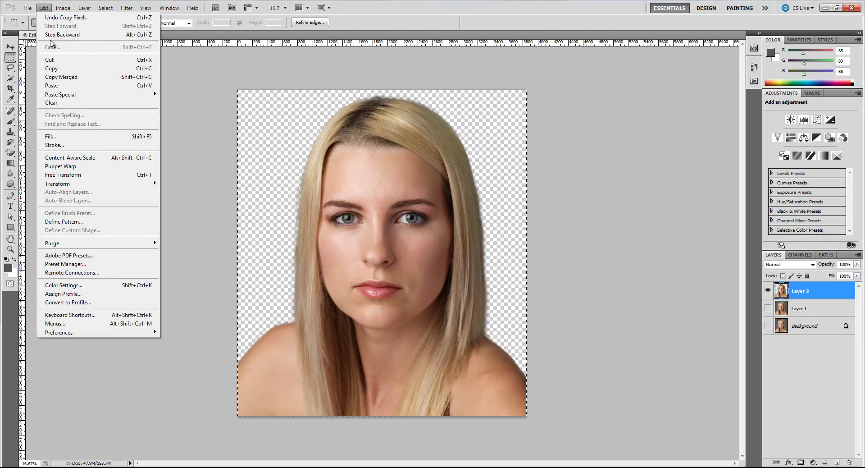
left_click(51, 69)
Create a new 3851 x 4294 pixel RGB document from the Clipboard preset with a white background.
left_click(28, 7)
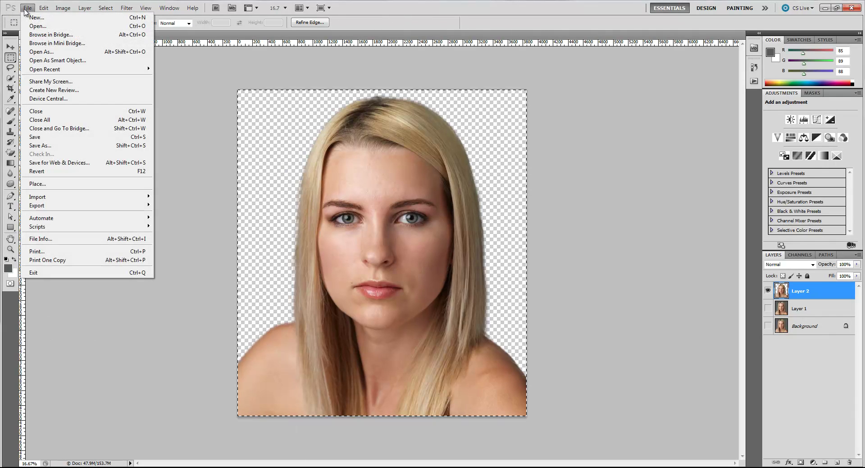
left_click(29, 20)
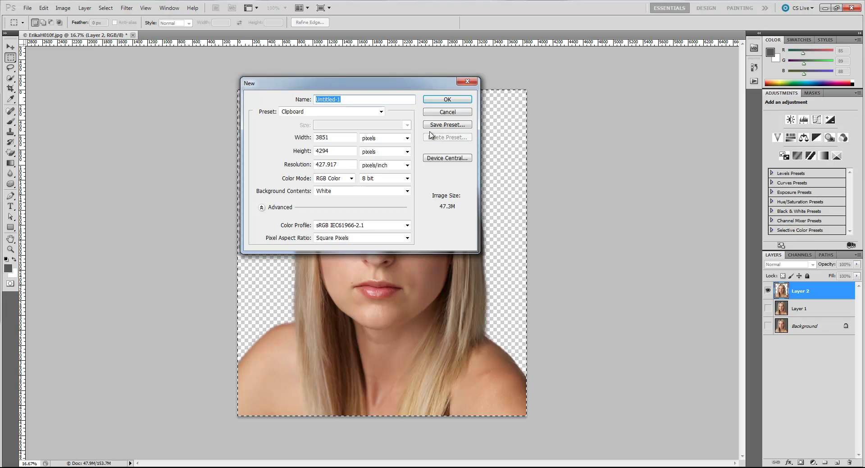
left_click(435, 99)
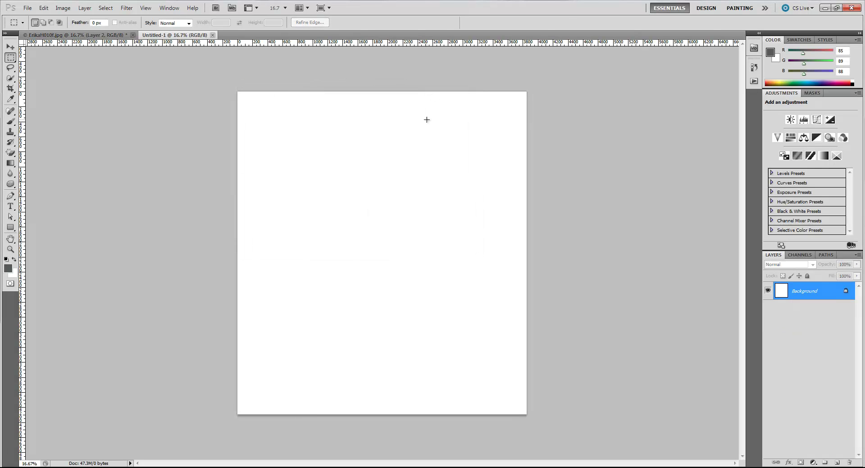
Set the foreground color to black.
left_click(9, 273)
left_click(468, 340)
left_click_drag(468, 340, 428, 350)
left_click(658, 225)
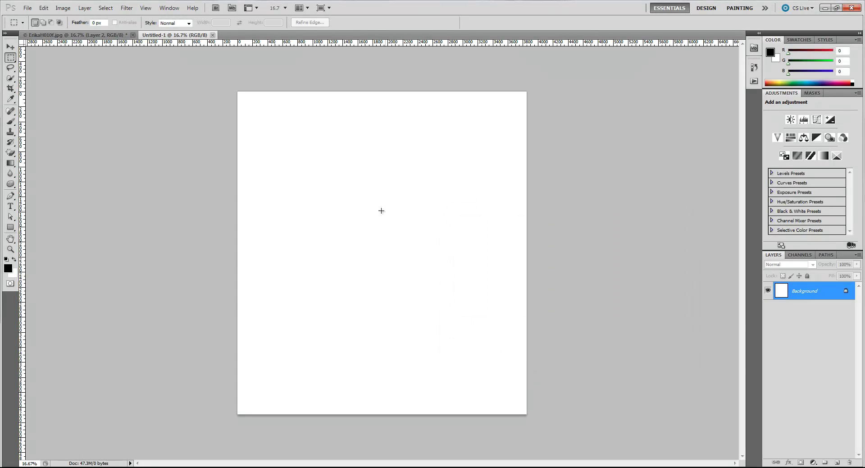
Draw a linear black-to-white gradient upward from just below the canvas centre to above its upper edge, and paste the copied cutout over it.
left_click_drag(10, 163, 26, 174)
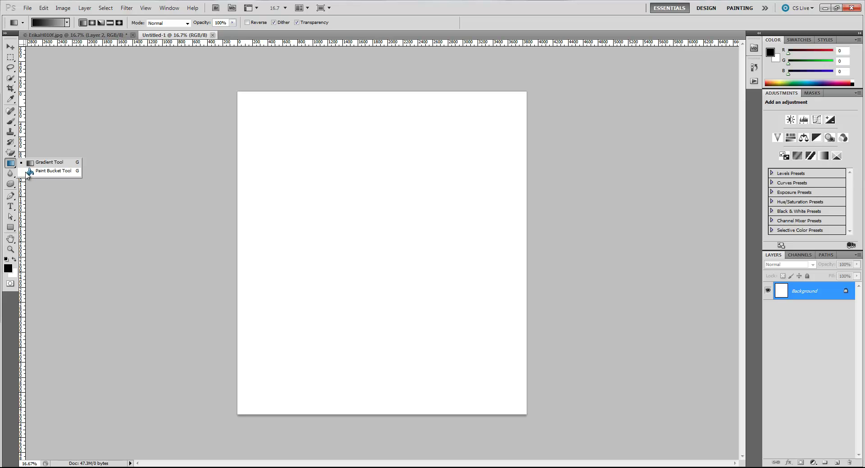
left_click(399, 223)
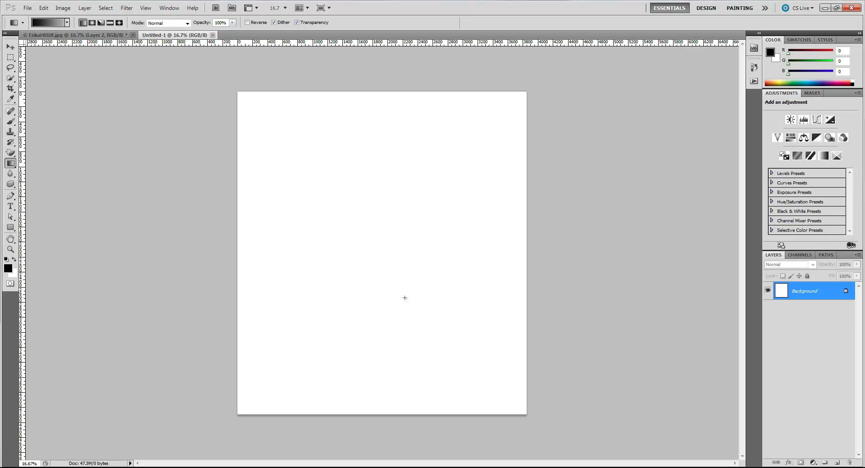
left_click_drag(379, 298, 391, 71)
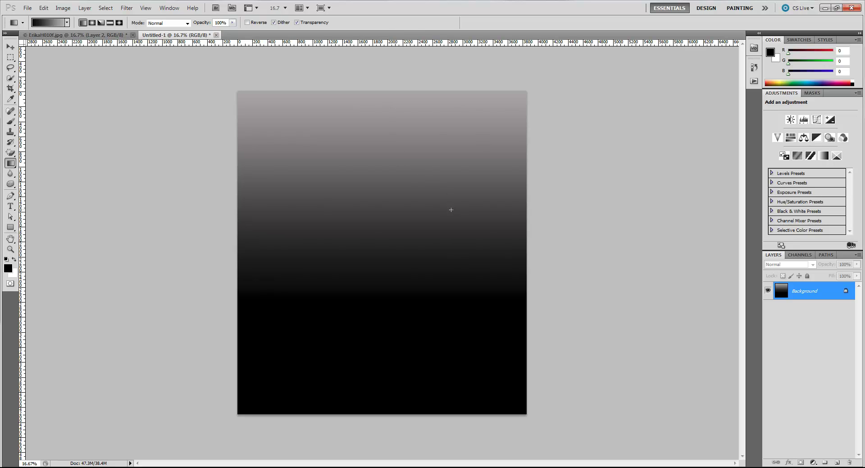
key("ctrl+v")
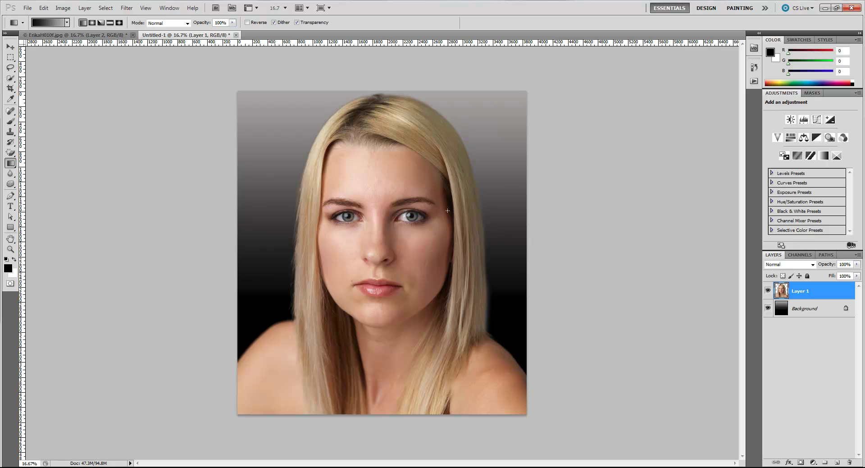